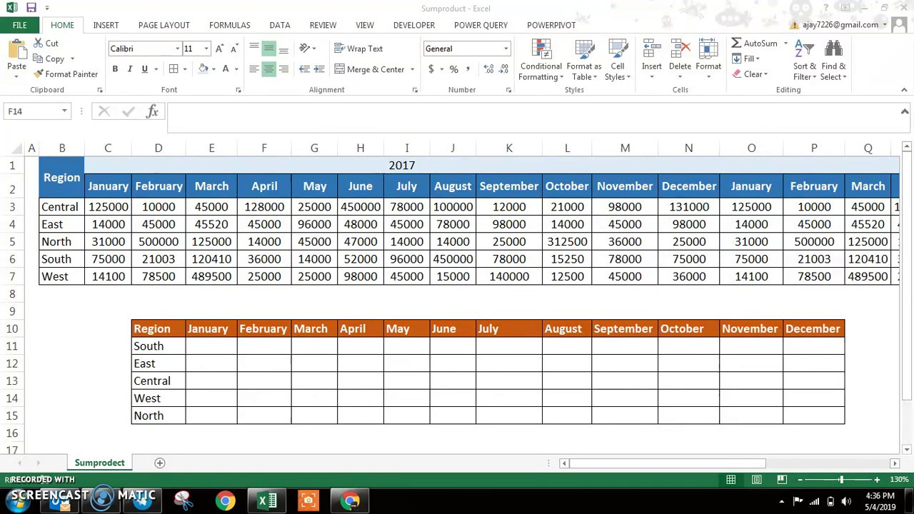
After reviewing the monthly source figures, begin =SUMPRODUCT(( in the South/January cell E11.
{"action": "mouse_move", "coordinate": [121, 186]}
{"action": "left_mouse_down"}
{"action": "mouse_move", "coordinate": [757, 259]}
{"action": "mouse_move", "coordinate": [746, 272]}
{"action": "left_mouse_up"}
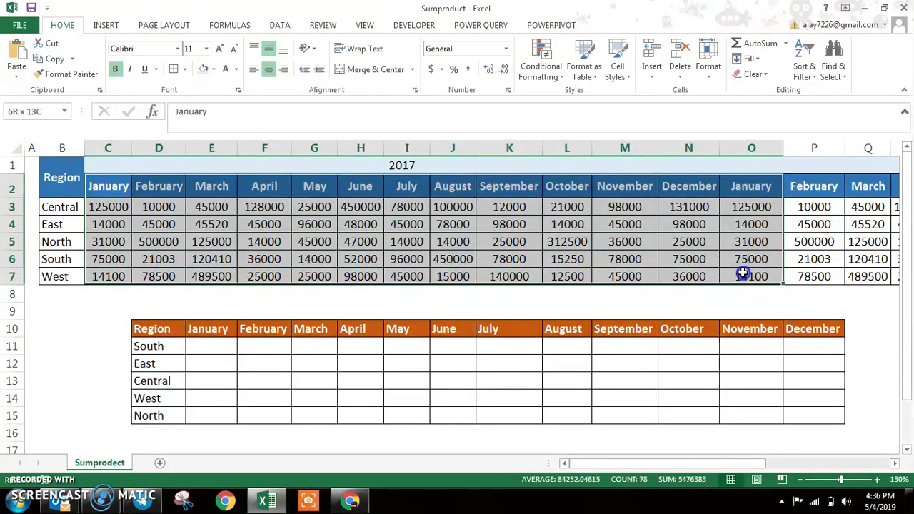
{"action": "left_click", "coordinate": [447, 207]}
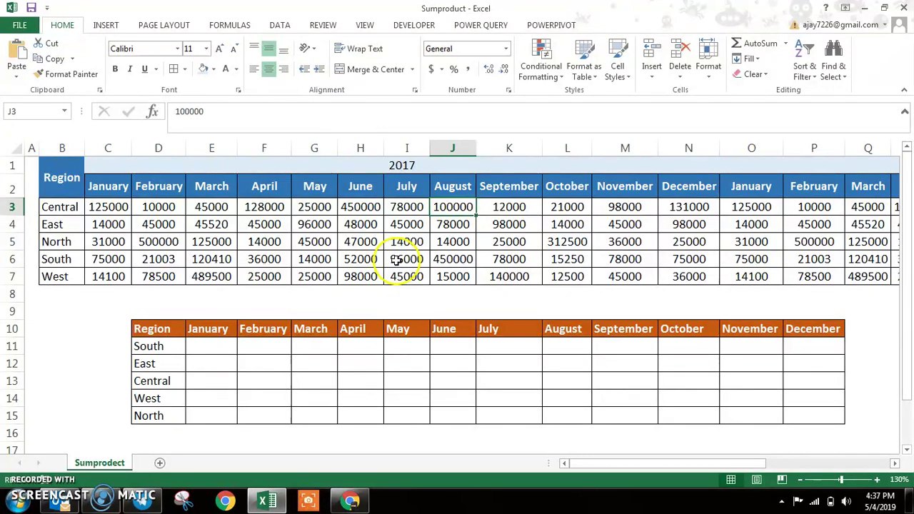
{"action": "left_click", "coordinate": [207, 346]}
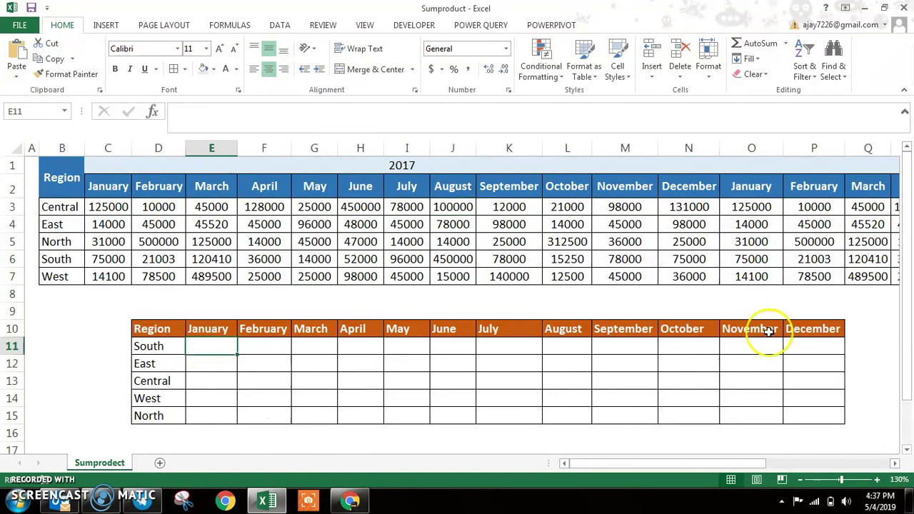
{"action": "type", "text": "=sum"}
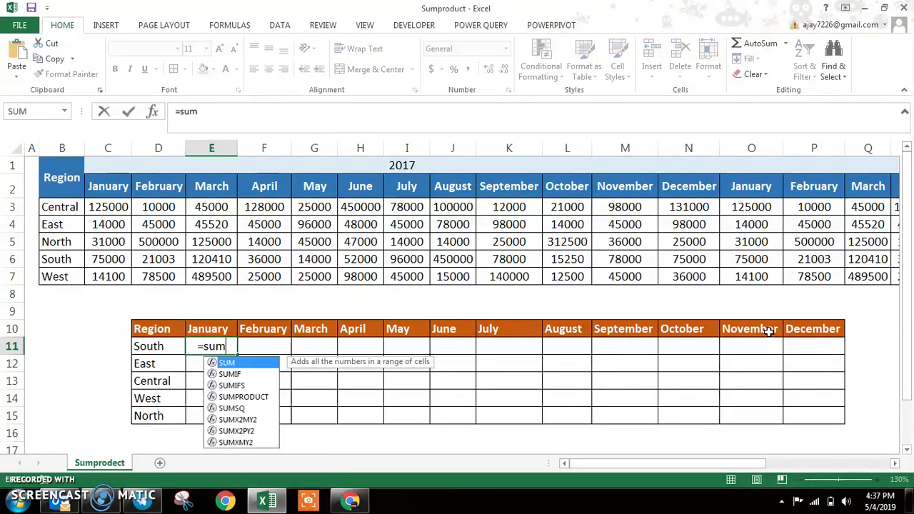
{"action": "type", "text": "pro"}
{"action": "key", "text": "Tab"}
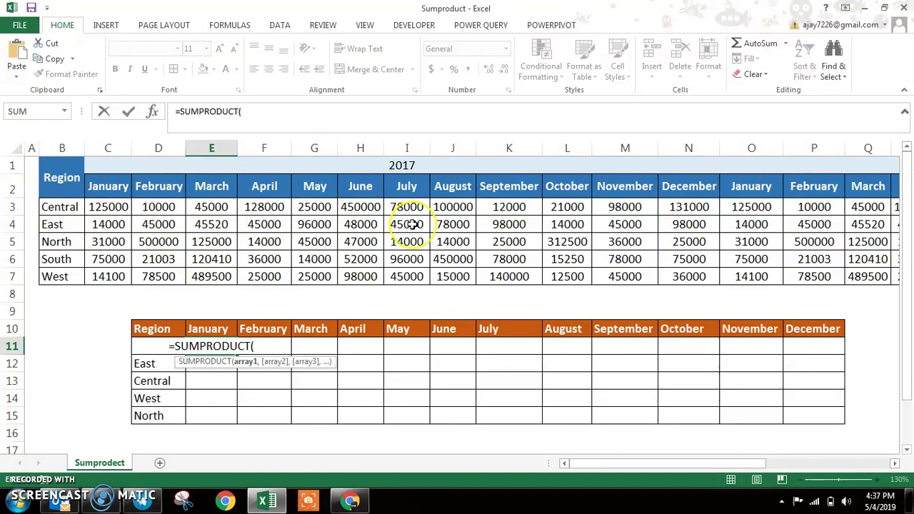
{"action": "type", "text": "("}
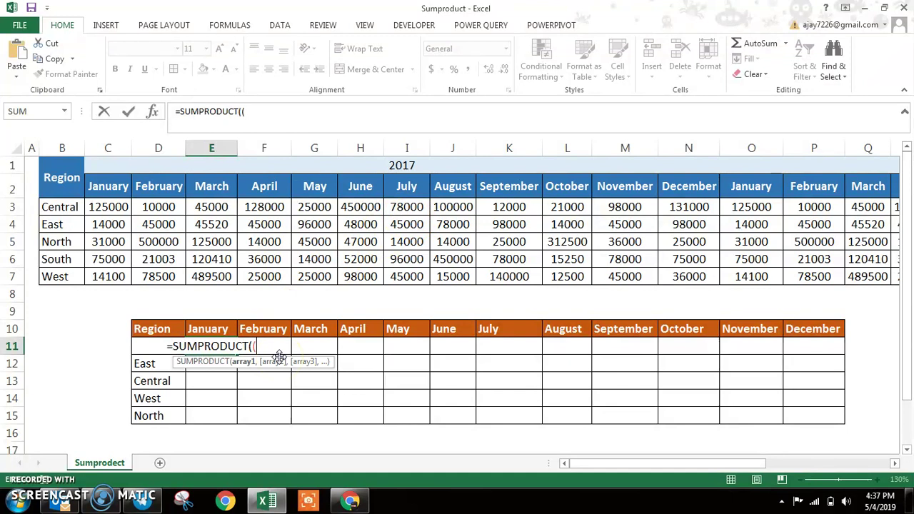
{"action": "left_click", "coordinate": [220, 344]}
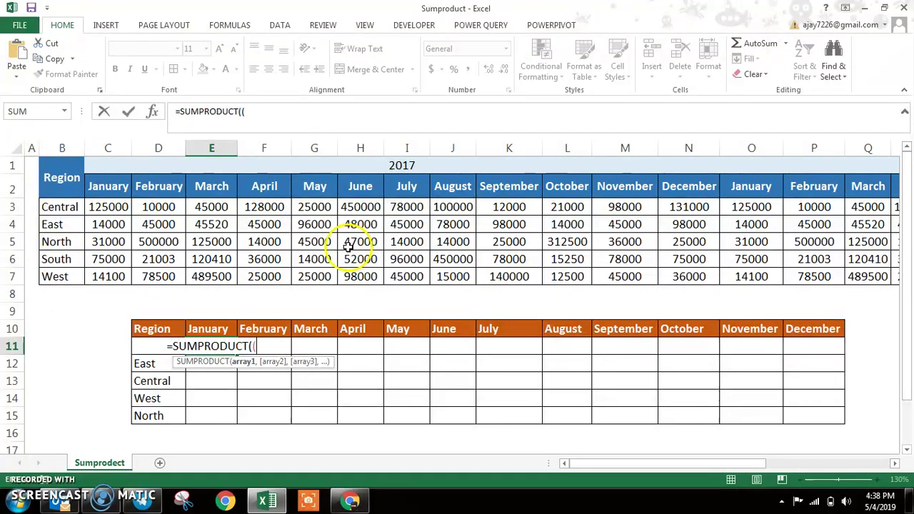
Add the region condition ($B$3:$B$7=$D11) to the E11 formula, followed by )*(.
{"action": "left_click_drag", "start_coordinate": [60, 207], "coordinate": [53, 278]}
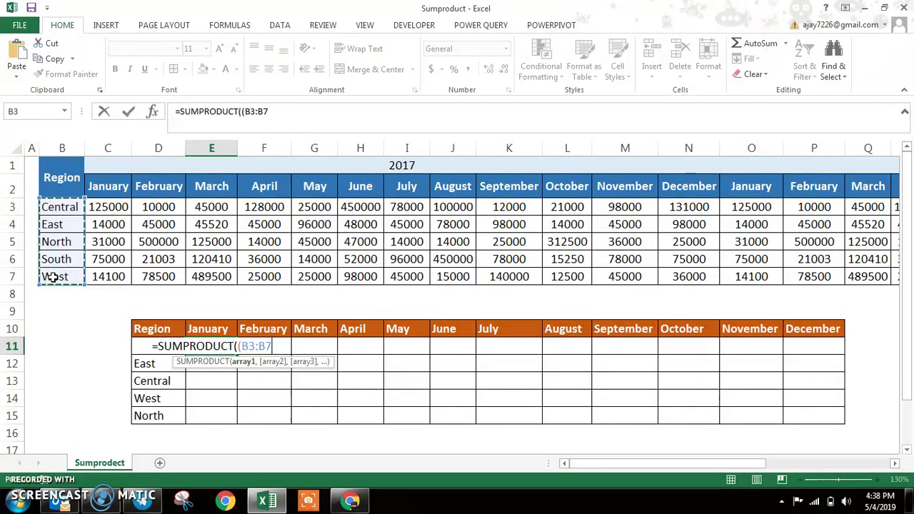
{"action": "key", "text": "F4"}
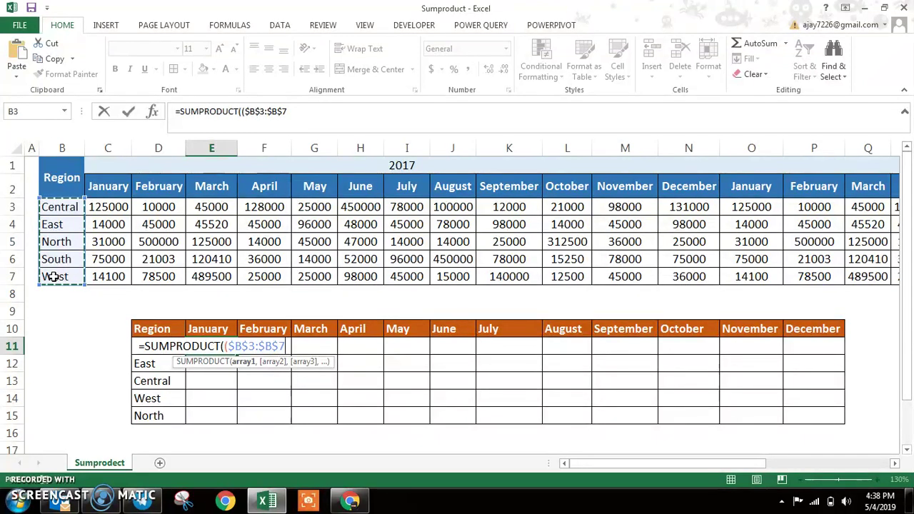
{"action": "type", "text": "="}
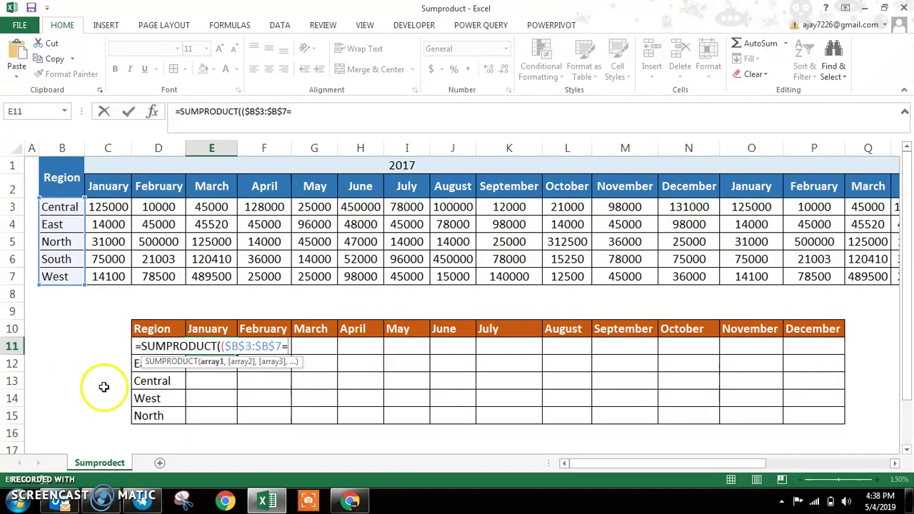
{"action": "left_click", "coordinate": [147, 381]}
{"action": "key", "text": "Up"}
{"action": "key", "text": "Up"}
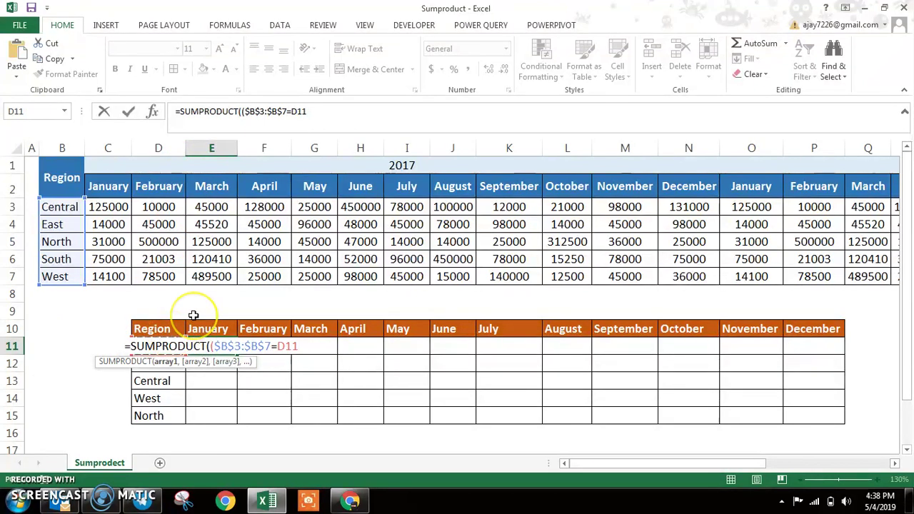
{"action": "key", "text": "F4"}
{"action": "key", "text": "F4"}
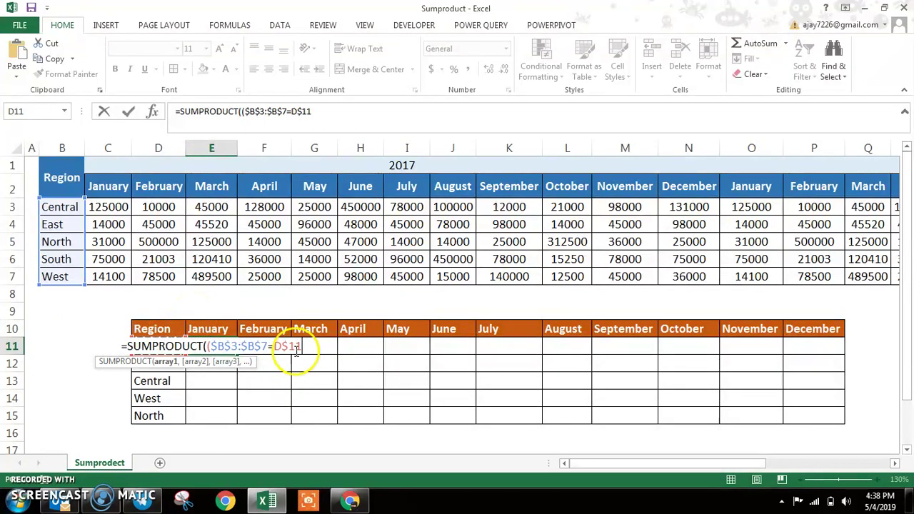
{"action": "key", "text": "F4"}
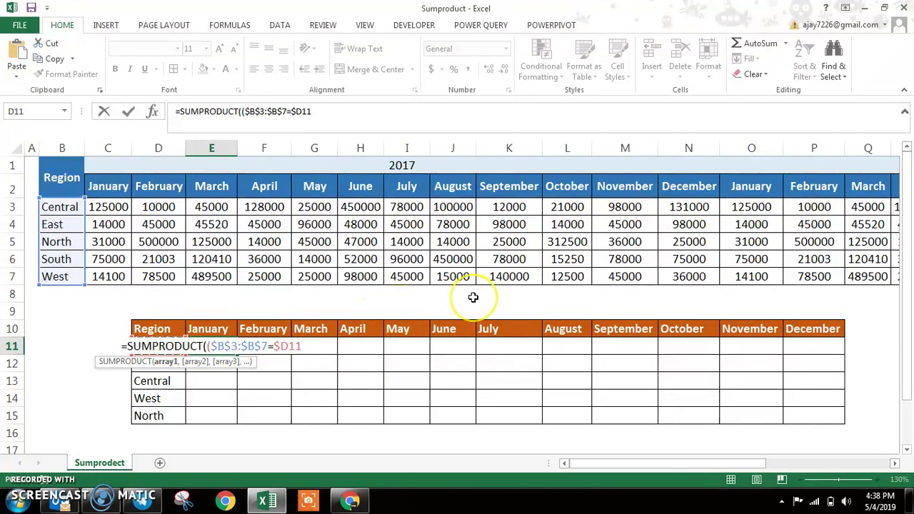
{"action": "type", "text": ")"}
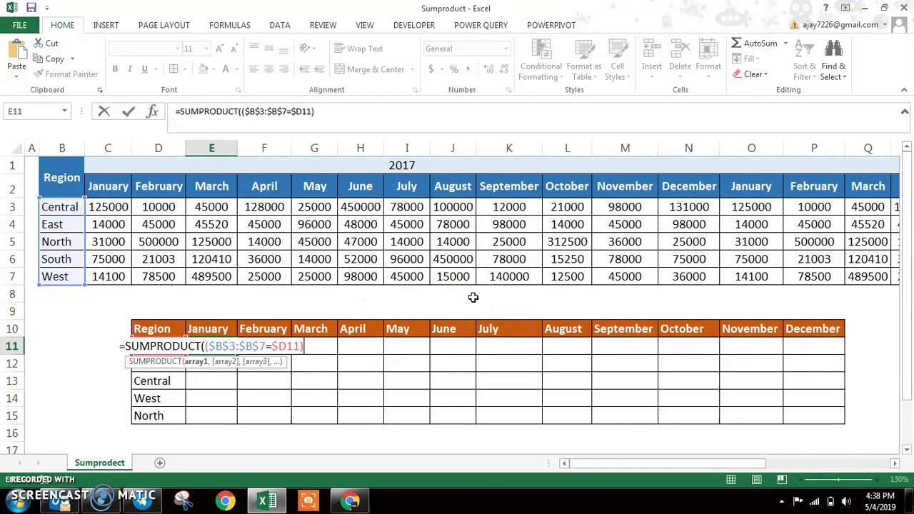
{"action": "type", "text": "*"}
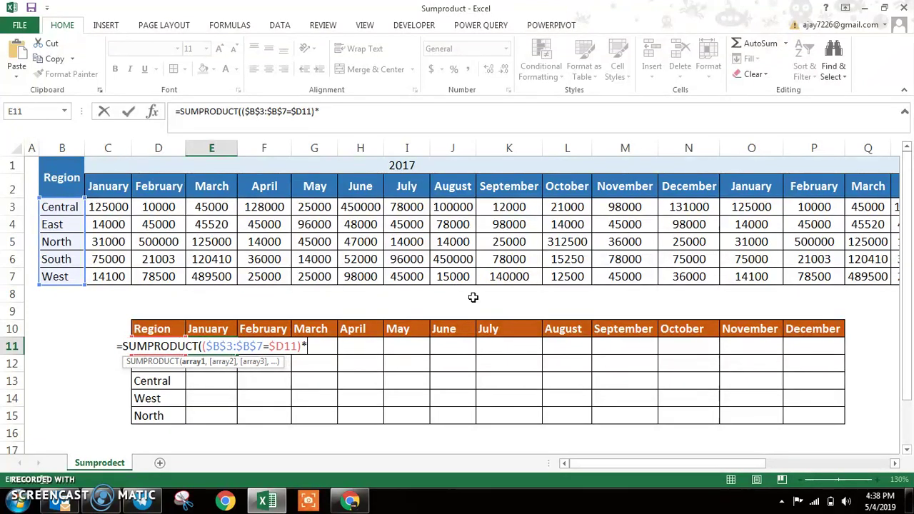
{"action": "type", "text": "("}
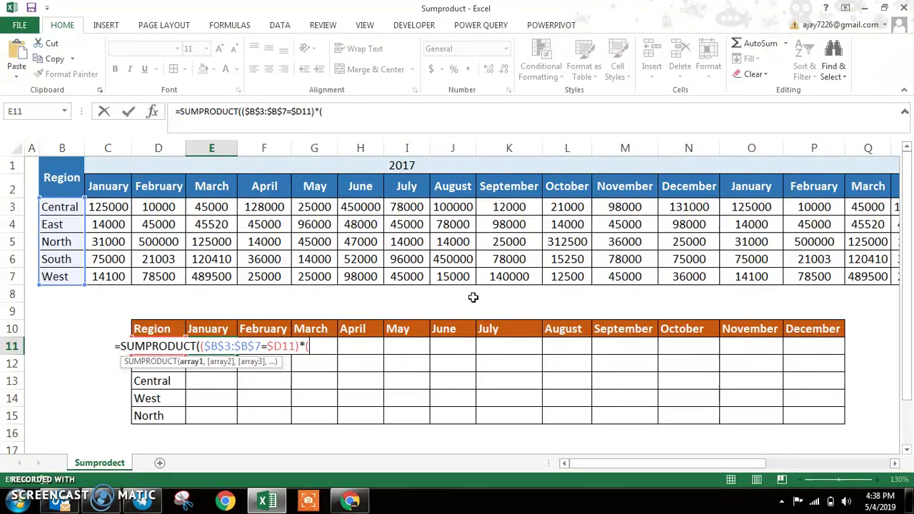
Add the month condition ($C$2:$Z$2=E$10) to the formula and start the next factor with )*(.
{"action": "left_click", "coordinate": [115, 186]}
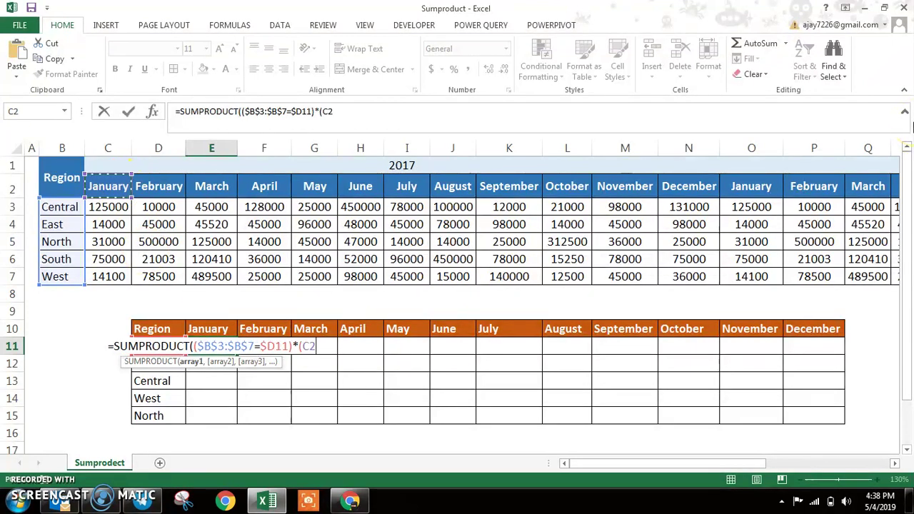
{"action": "key", "text": "ctrl+shift+Right"}
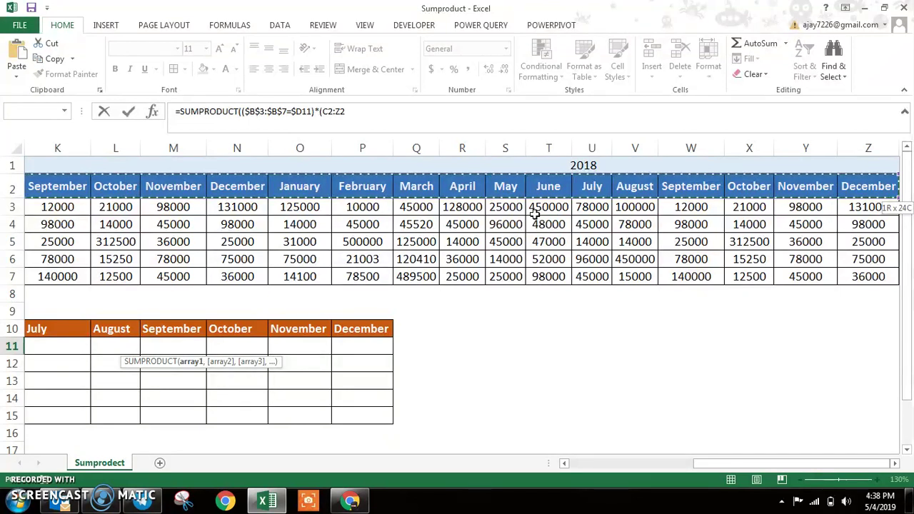
{"action": "key", "text": "F4"}
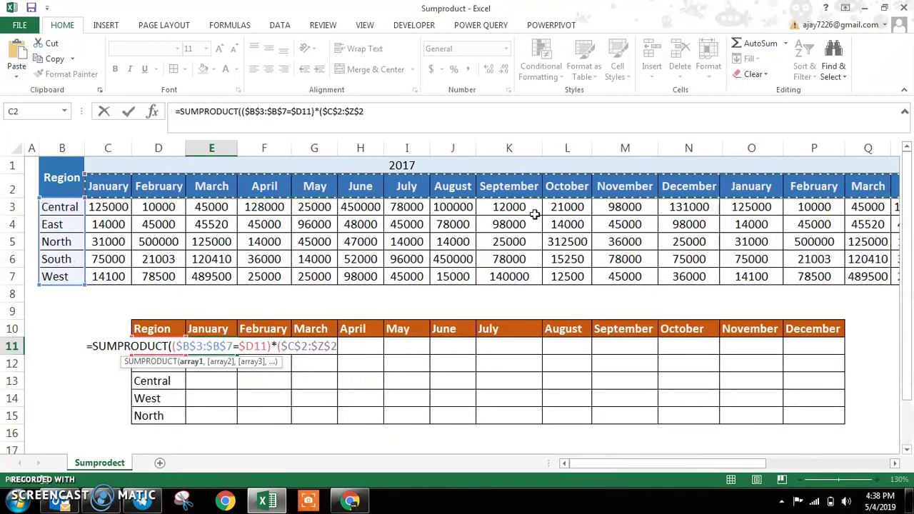
{"action": "type", "text": "="}
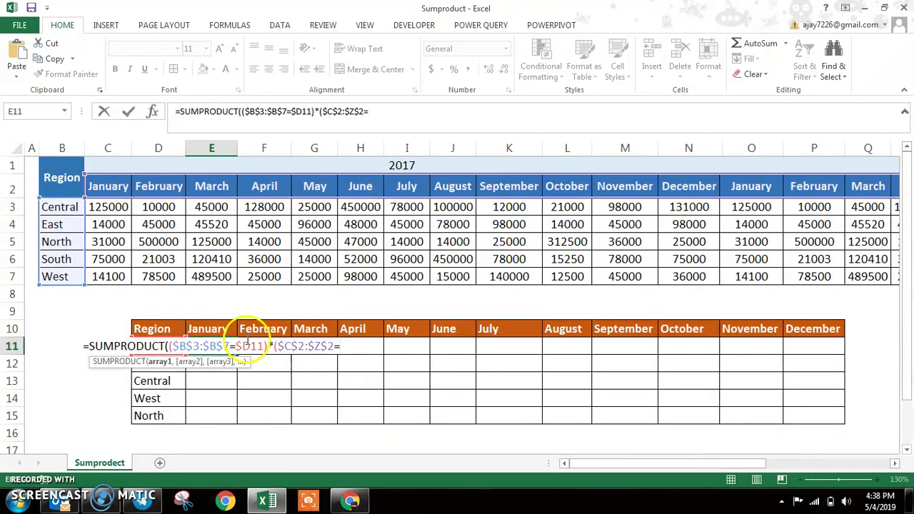
{"action": "left_click", "coordinate": [224, 331]}
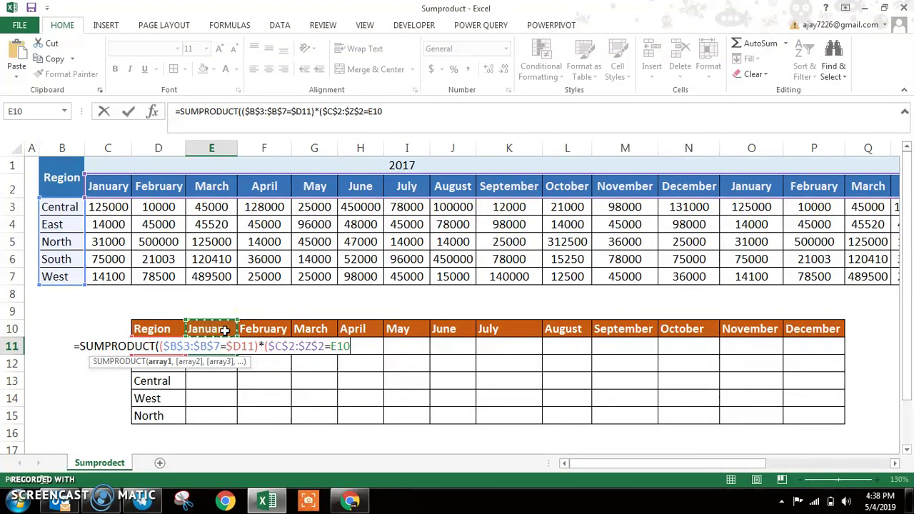
{"action": "key", "text": "F4"}
{"action": "key", "text": "F4"}
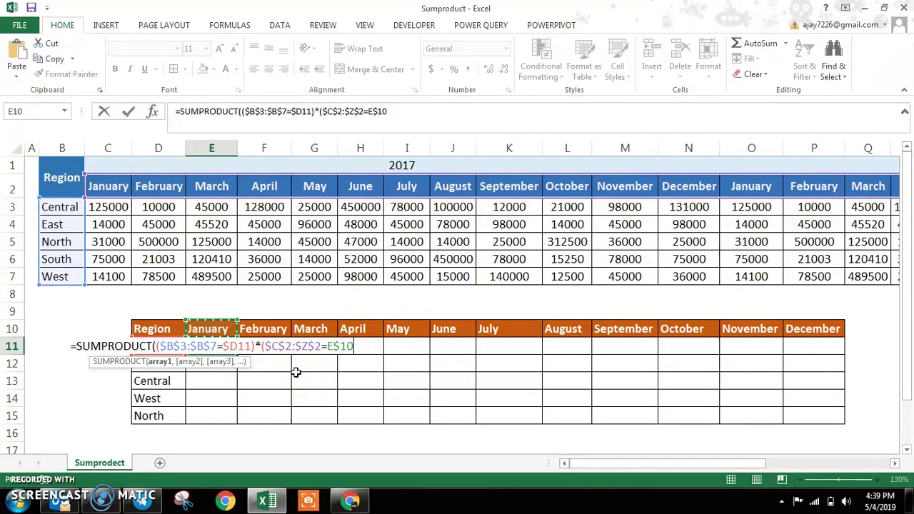
{"action": "left_click", "coordinate": [216, 331]}
{"action": "type", "text": ")*"}
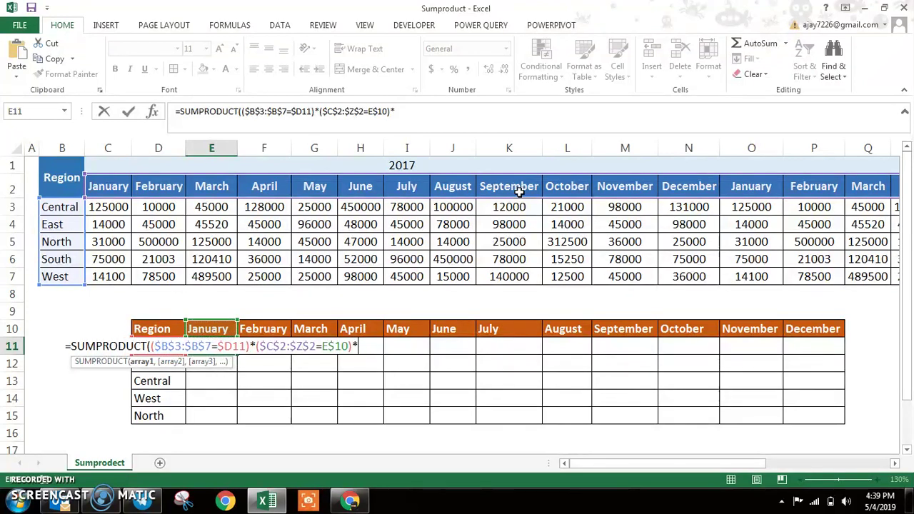
{"action": "type", "text": "("}
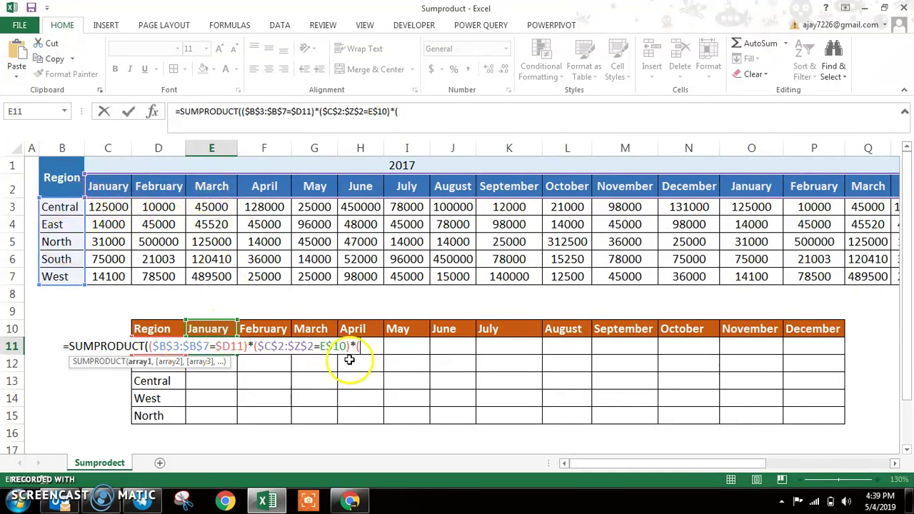
Multiply by the absolute value range $C$3:$Z$7, close both brackets and commit the E11 formula.
{"action": "left_click", "coordinate": [113, 212]}
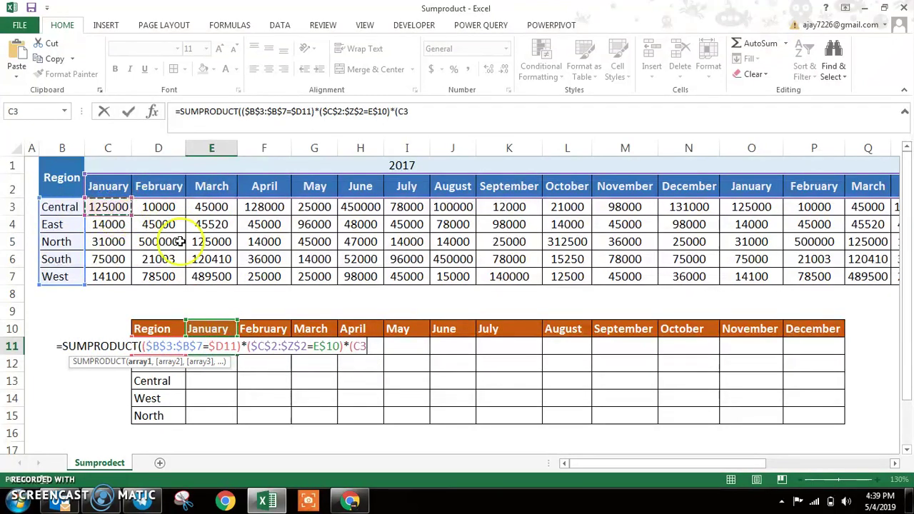
{"action": "key", "text": "ctrl+shift+Right"}
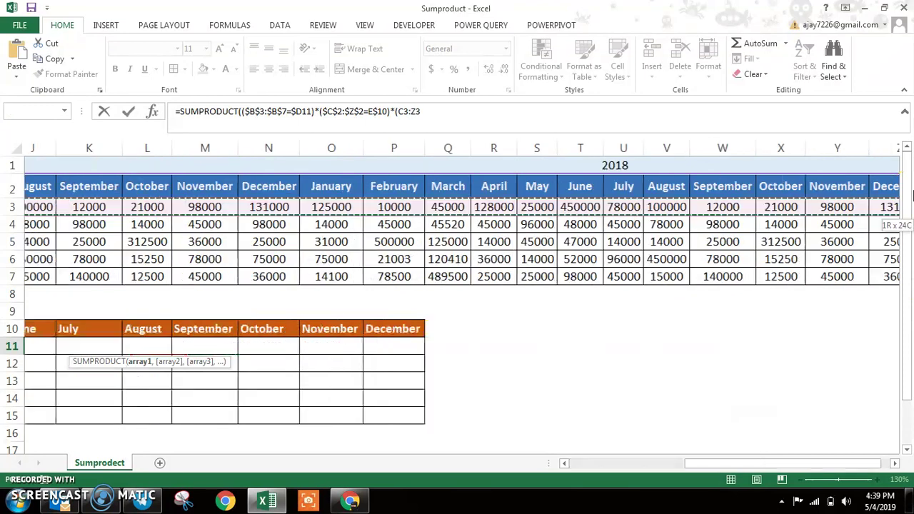
{"action": "key", "text": "ctrl+shift+Down"}
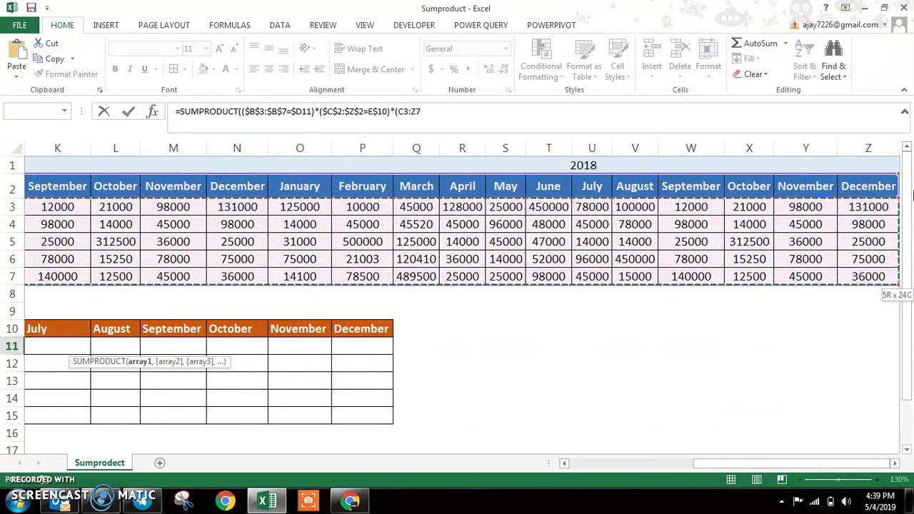
{"action": "key", "text": "F4"}
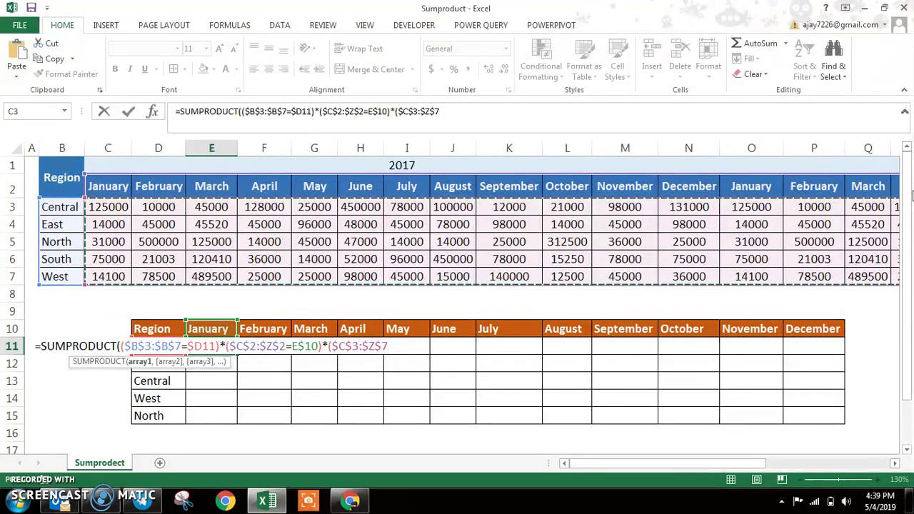
{"action": "type", "text": "))"}
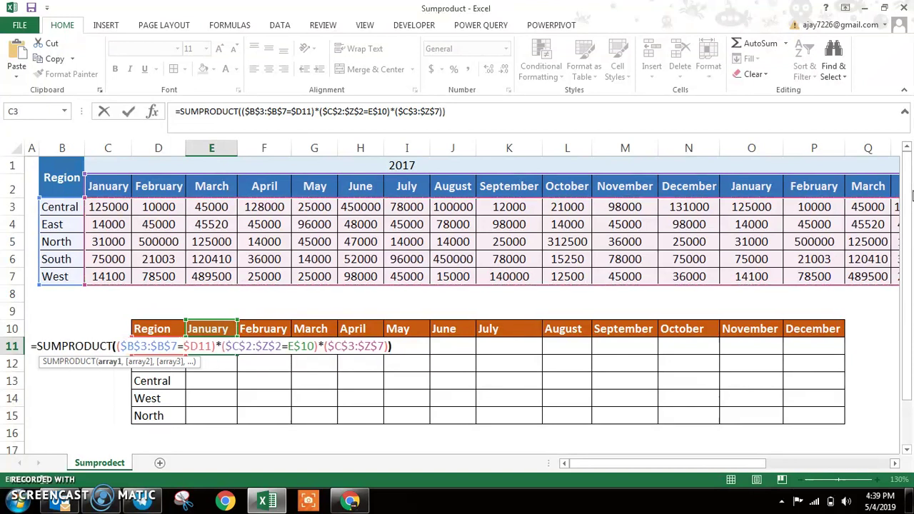
{"action": "left_click", "coordinate": [241, 121]}
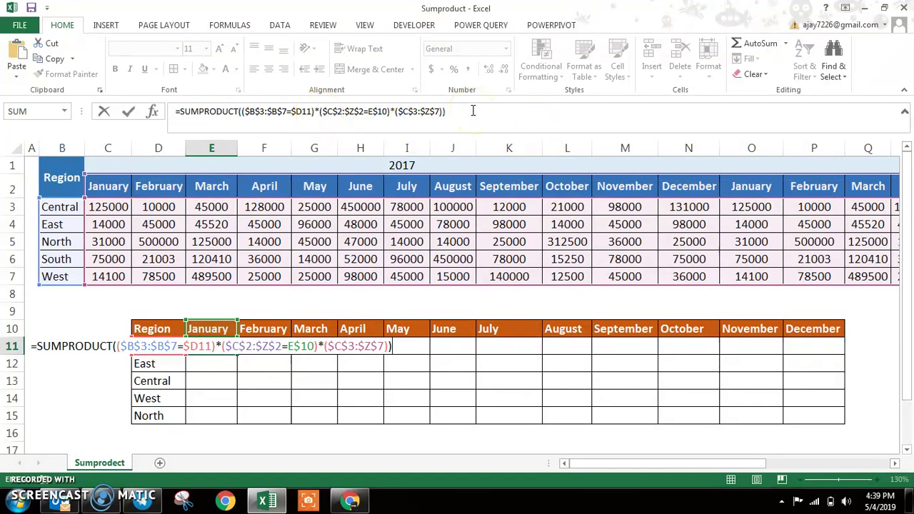
{"action": "key", "text": "ctrl+Return"}
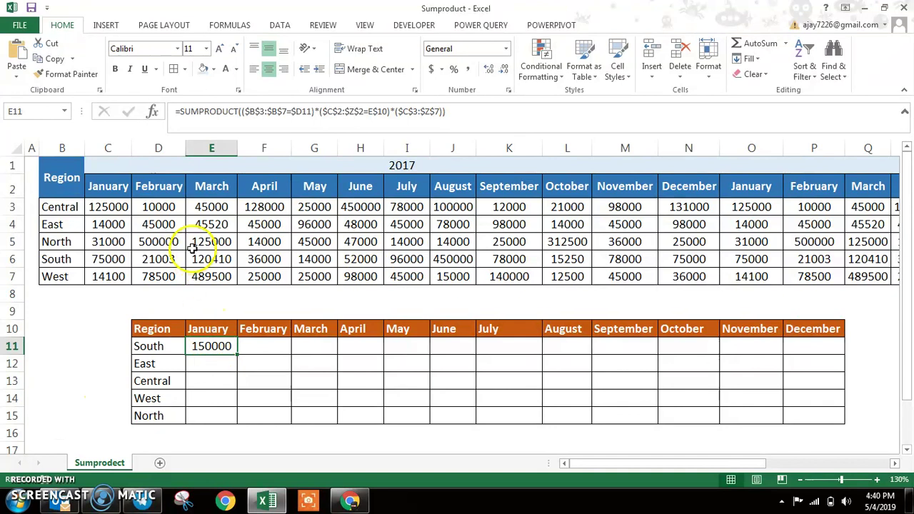
{"action": "left_click", "coordinate": [121, 261]}
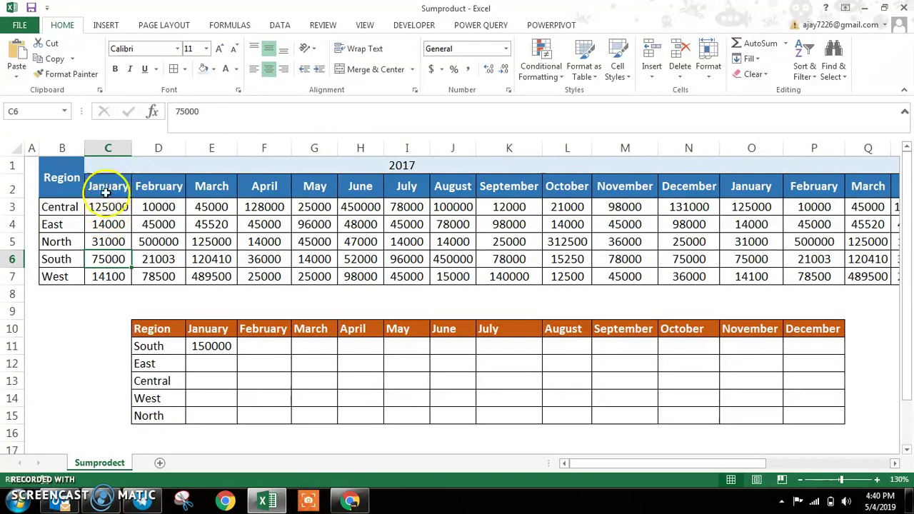
{"action": "left_click", "coordinate": [747, 260], "text": "ctrl"}
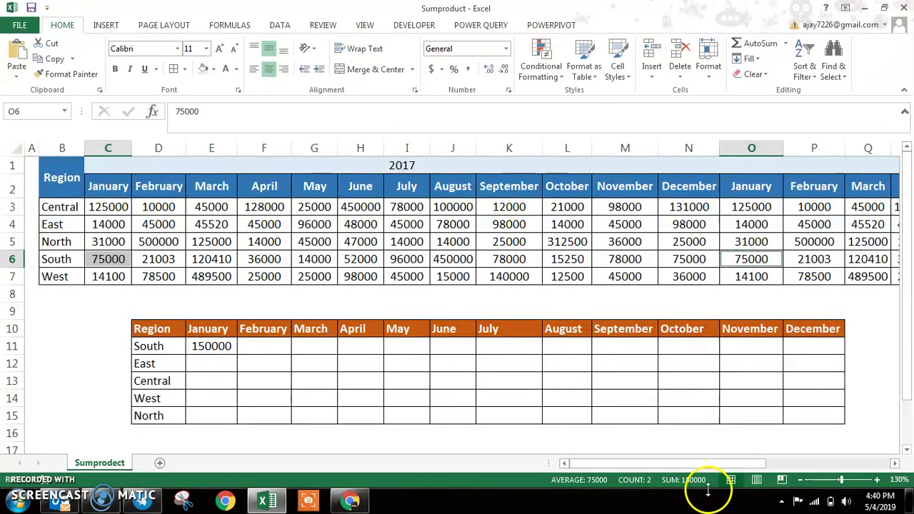
{"action": "left_click", "coordinate": [212, 351]}
Copy the E11 formula down the January column to E15 and clear the stray result in E16.
{"action": "key", "text": "ctrl+c"}
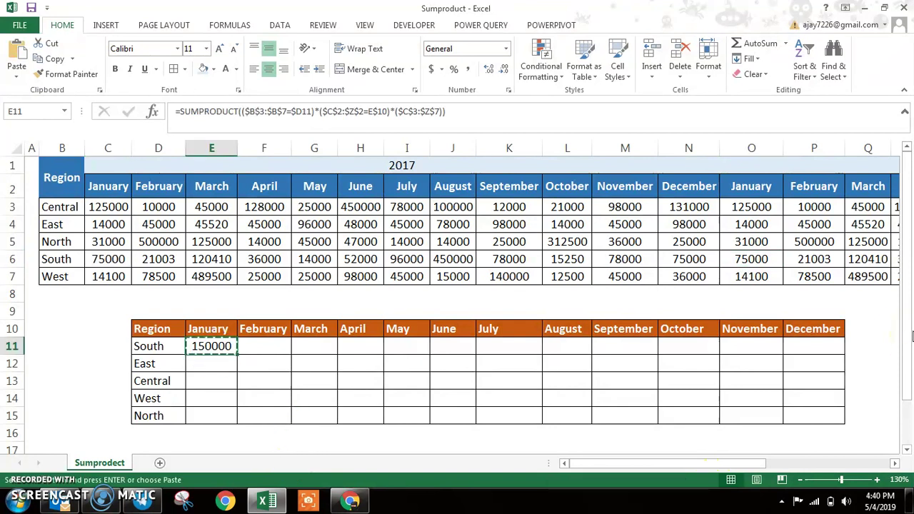
{"action": "left_click_drag", "start_coordinate": [212, 348], "coordinate": [211, 430]}
{"action": "key", "text": "Return"}
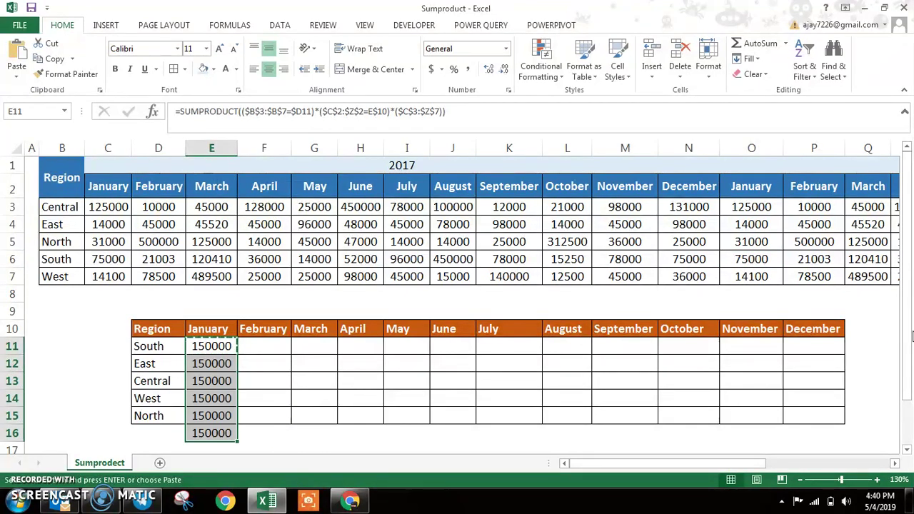
{"action": "key", "text": "ctrl+Down"}
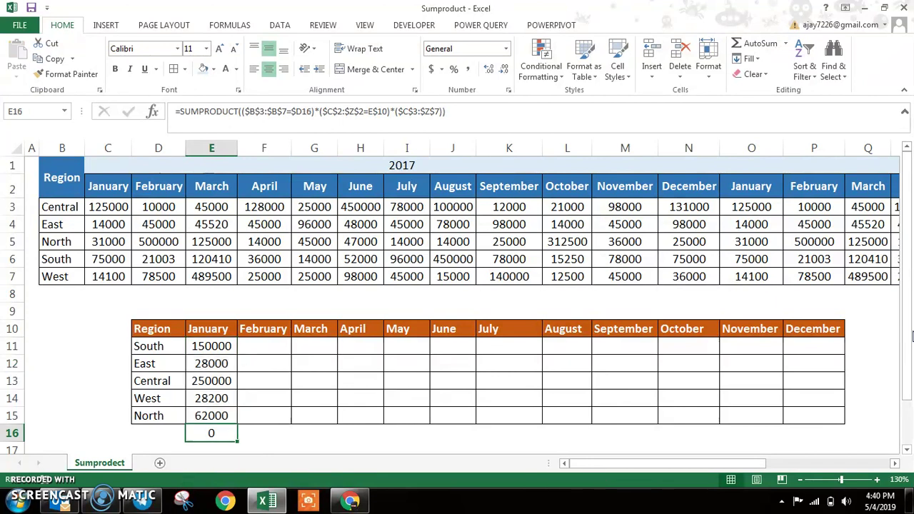
{"action": "key", "text": "Delete"}
Fill E11:P15 right across all months, then check the results along the Central row.
{"action": "key", "text": "Up"}
{"action": "key", "text": "Up"}
{"action": "key", "text": "Up"}
{"action": "key", "text": "Up"}
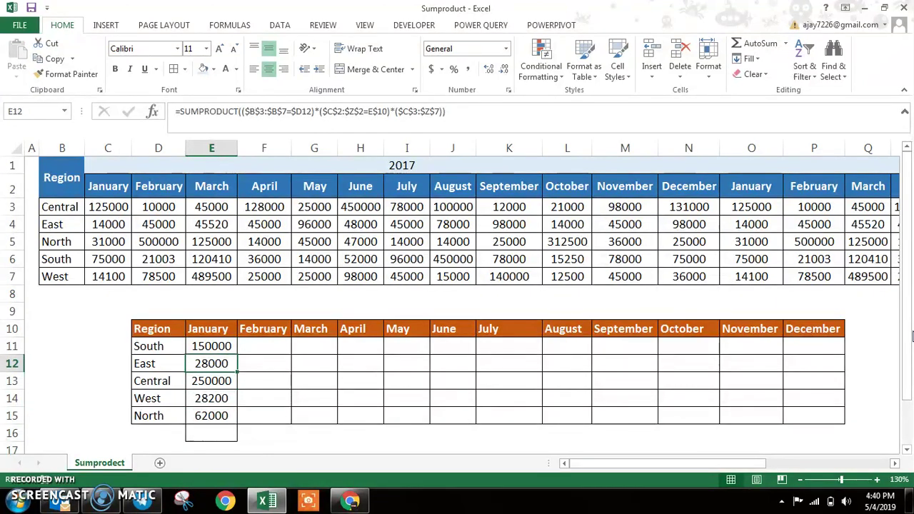
{"action": "key", "text": "Up"}
{"action": "key", "text": "Up"}
{"action": "key", "text": "Down"}
{"action": "key", "text": "shift+Down"}
{"action": "key", "text": "shift+Down"}
{"action": "key", "text": "shift+Down"}
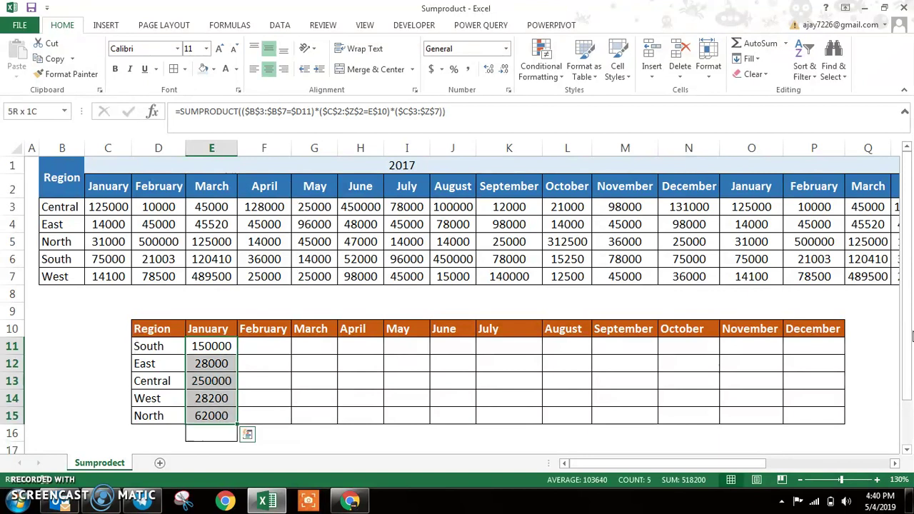
{"action": "key", "text": "shift+Right"}
{"action": "key", "text": "shift+Right"}
{"action": "key", "text": "shift+Right"}
{"action": "key", "text": "shift+Right"}
{"action": "key", "text": "shift+Right"}
{"action": "key", "text": "shift+Right"}
{"action": "key", "text": "shift+Right"}
{"action": "key", "text": "shift+Right"}
{"action": "key", "text": "shift+Right"}
{"action": "key", "text": "shift+Right"}
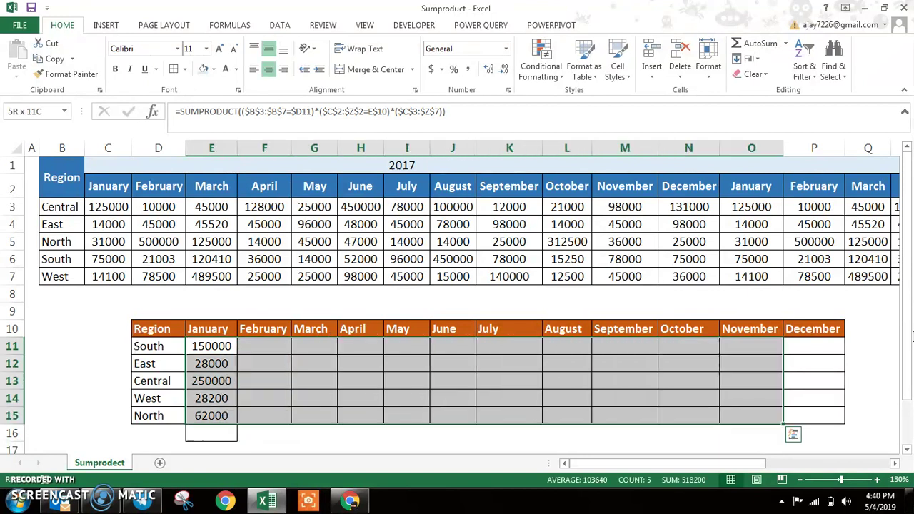
{"action": "key", "text": "shift+Right"}
{"action": "key", "text": "ctrl+r"}
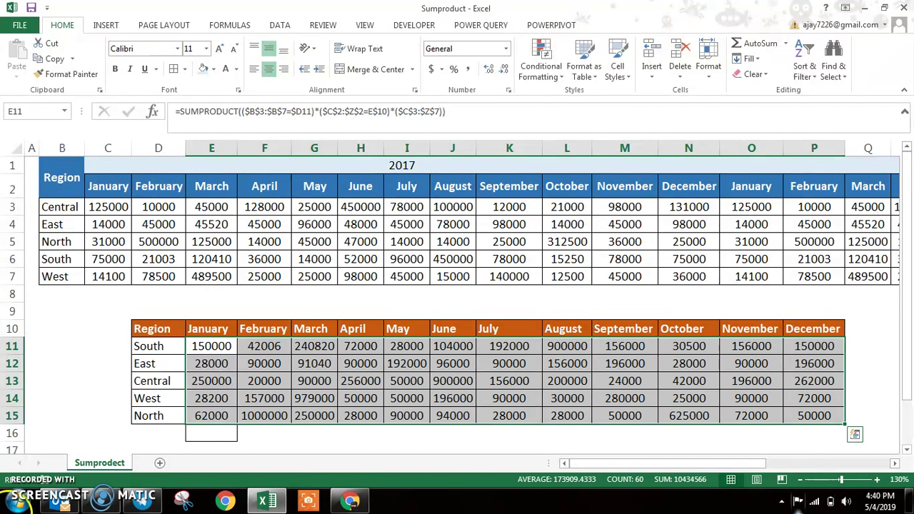
{"action": "left_click", "coordinate": [229, 375]}
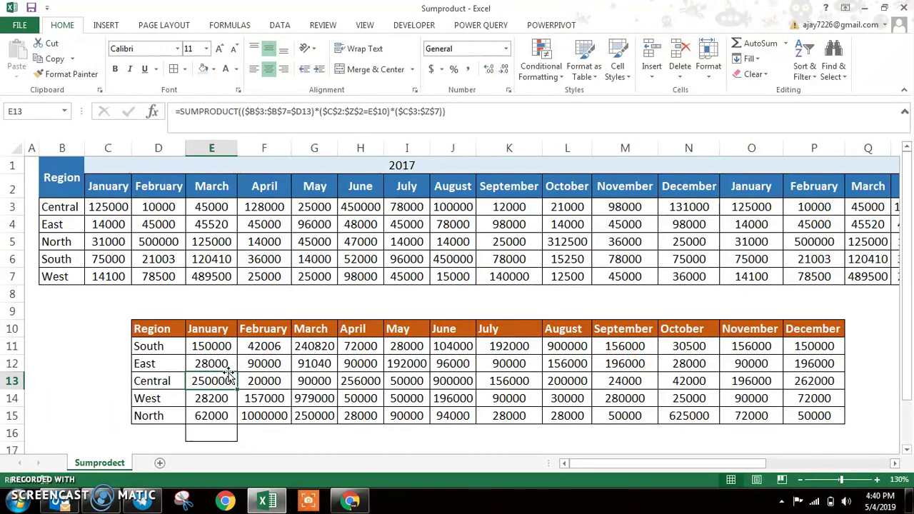
{"action": "key", "text": "Right"}
{"action": "key", "text": "Right"}
{"action": "key", "text": "Right"}
{"action": "key", "text": "Right"}
{"action": "key", "text": "Right"}
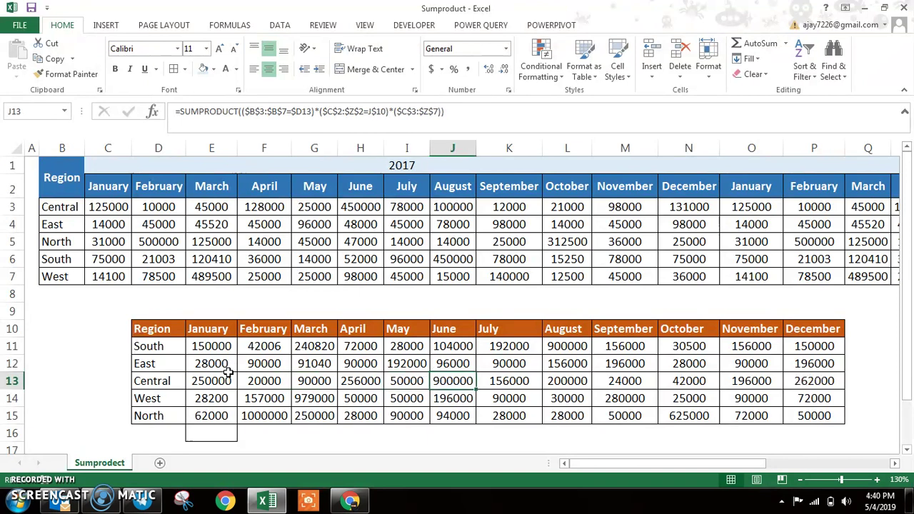
{"action": "key", "text": "Right"}
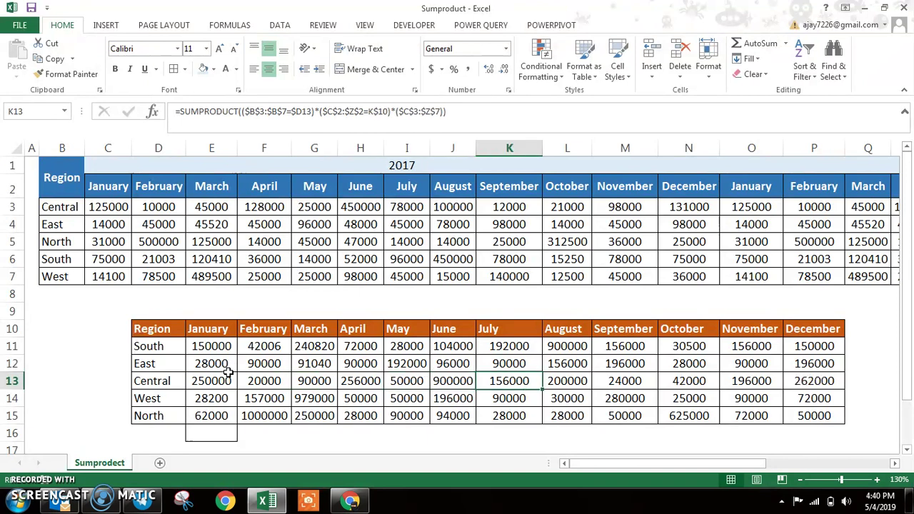